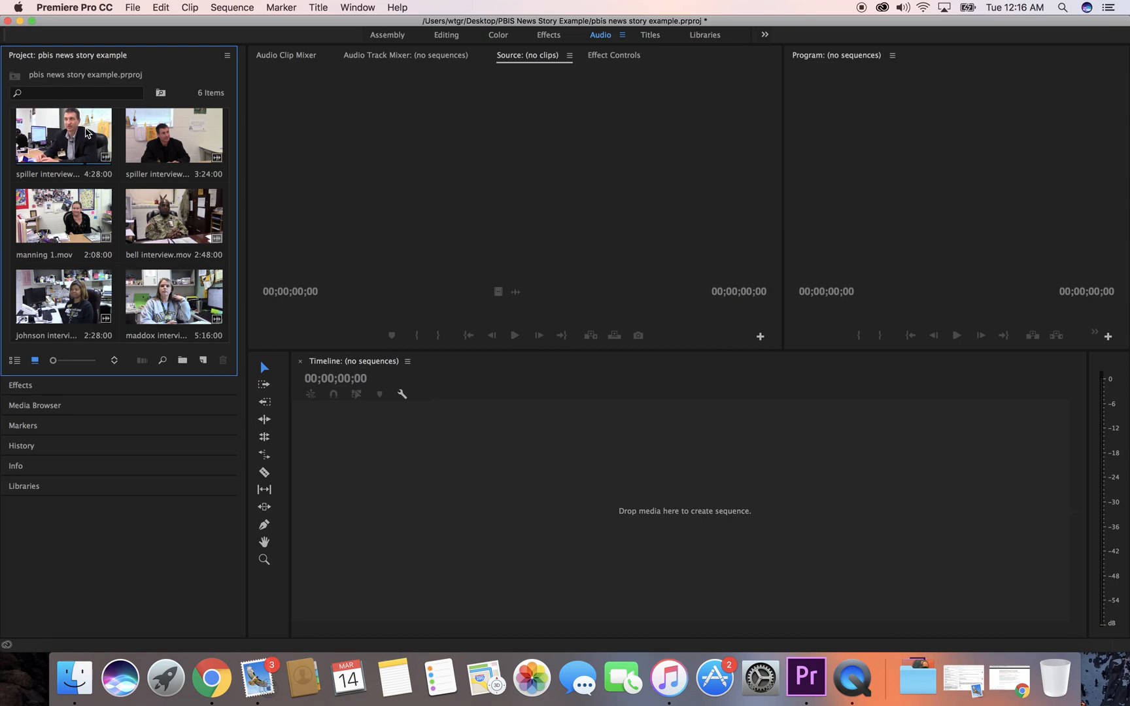
Load spiller interview 1.mov into the Source monitor and return its playhead to the clip's first frame
{"action": "left_click", "coordinate": [86, 133]}
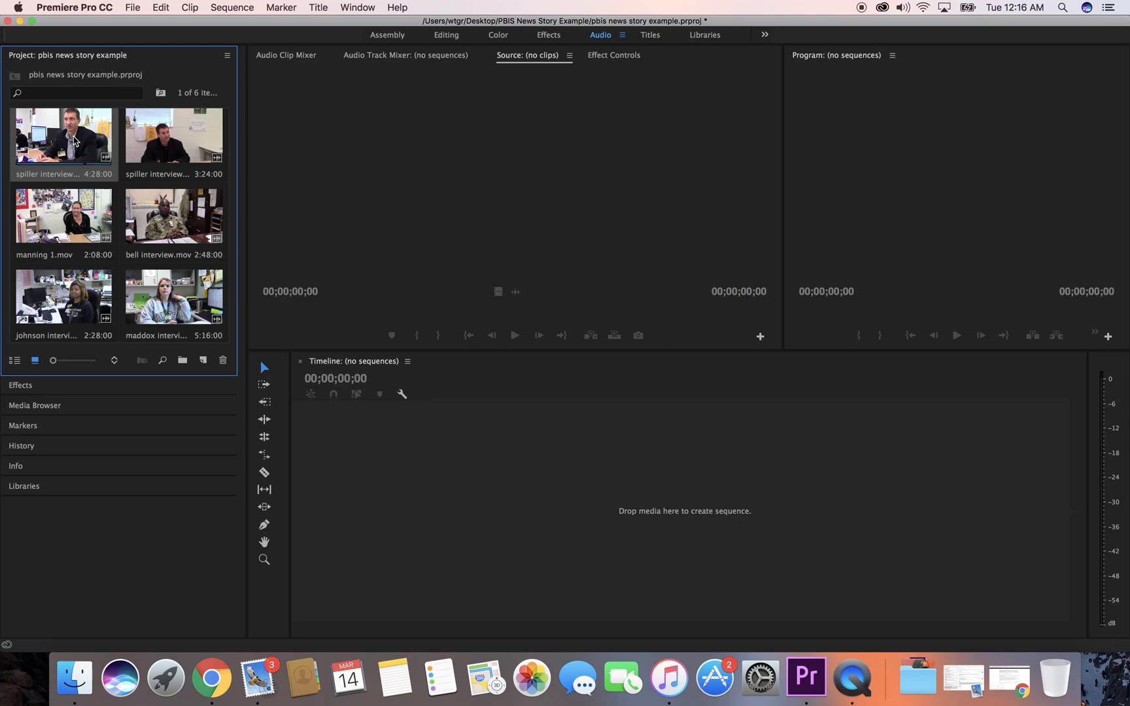
{"action": "double_click", "coordinate": [74, 140]}
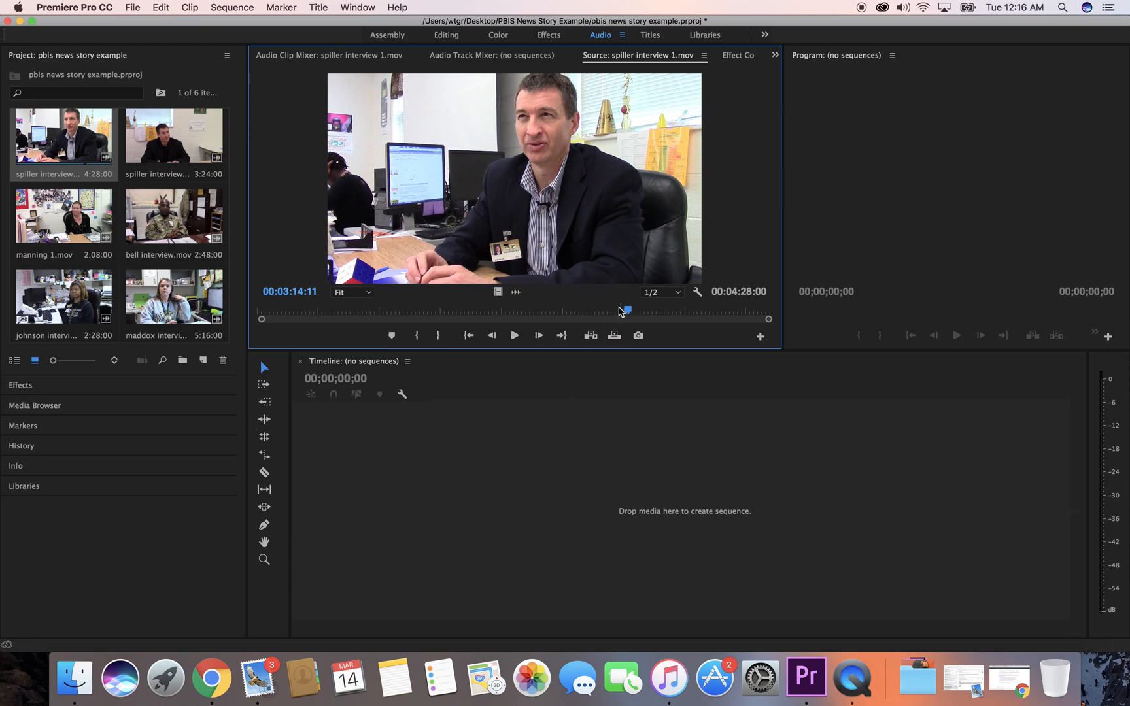
{"action": "left_click_drag", "start_coordinate": [628, 317], "coordinate": [229, 317]}
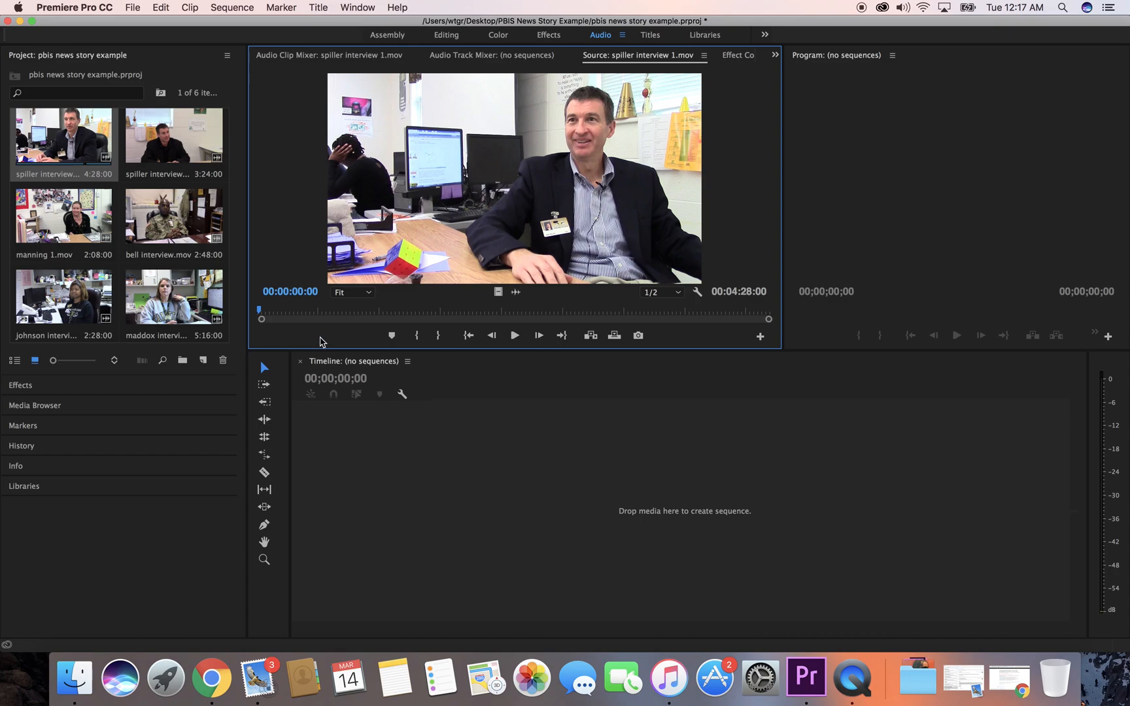
Play the source interview from its beginning to about 00:00:16:03 to locate where the first answer starts
{"action": "key", "text": "space"}
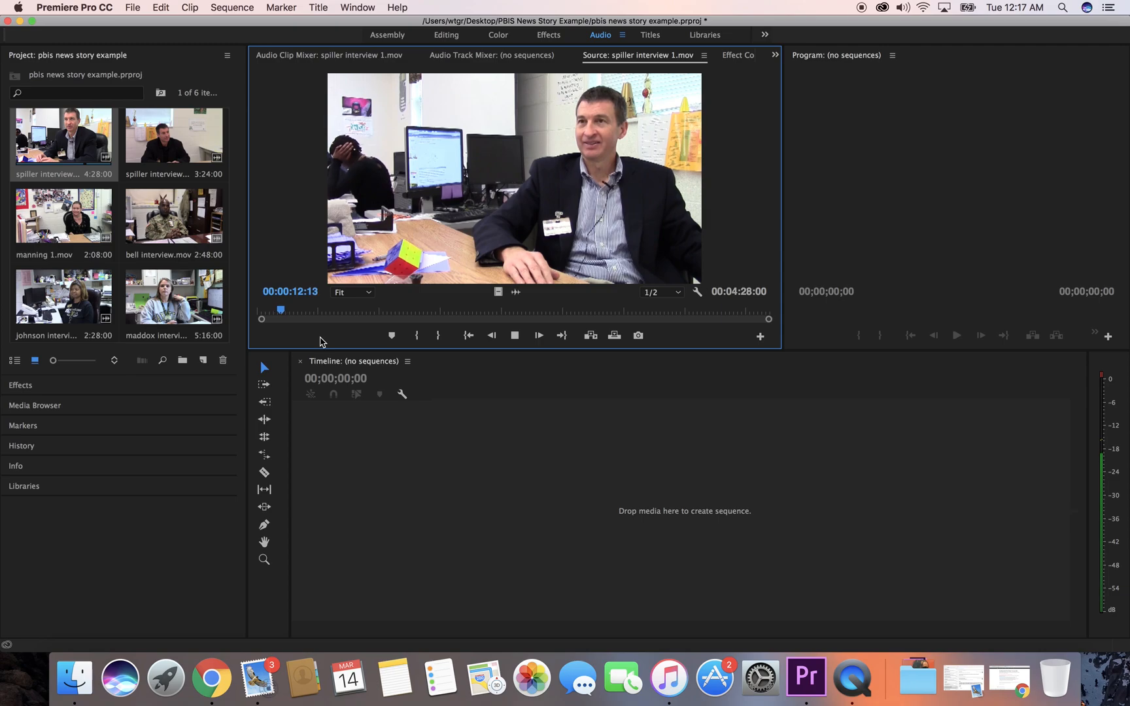
{"action": "key", "text": "space"}
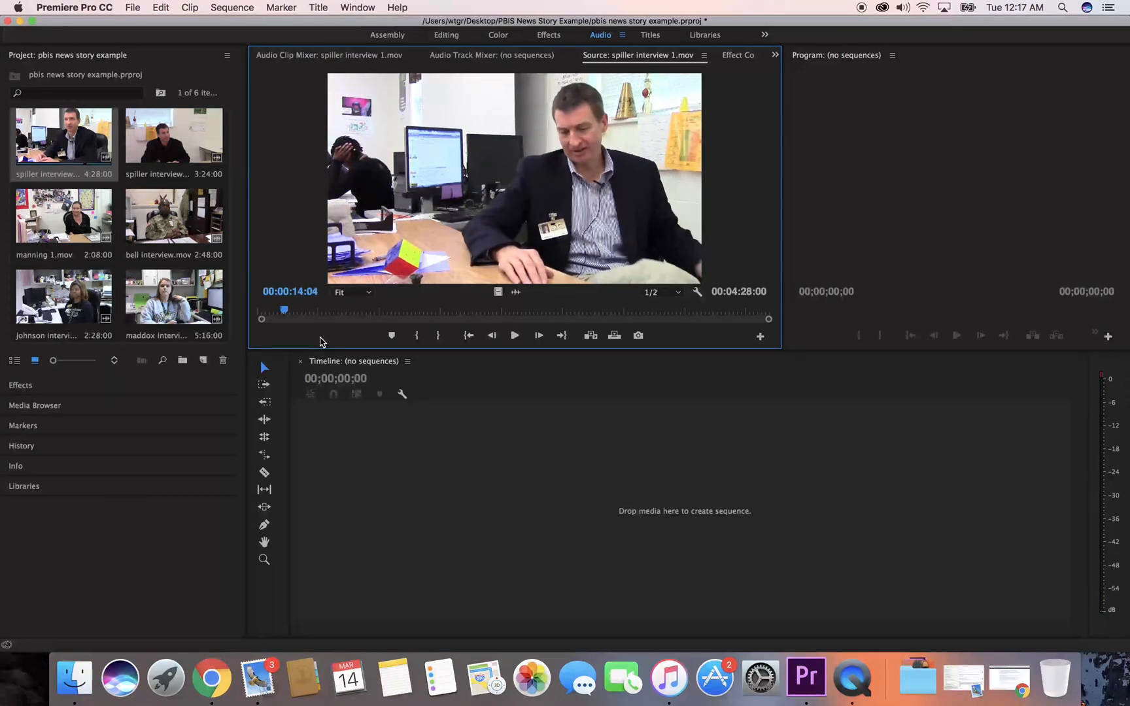
{"action": "key", "text": "space"}
{"action": "key", "text": "space"}
{"action": "key", "text": "space"}
{"action": "key", "text": "space"}
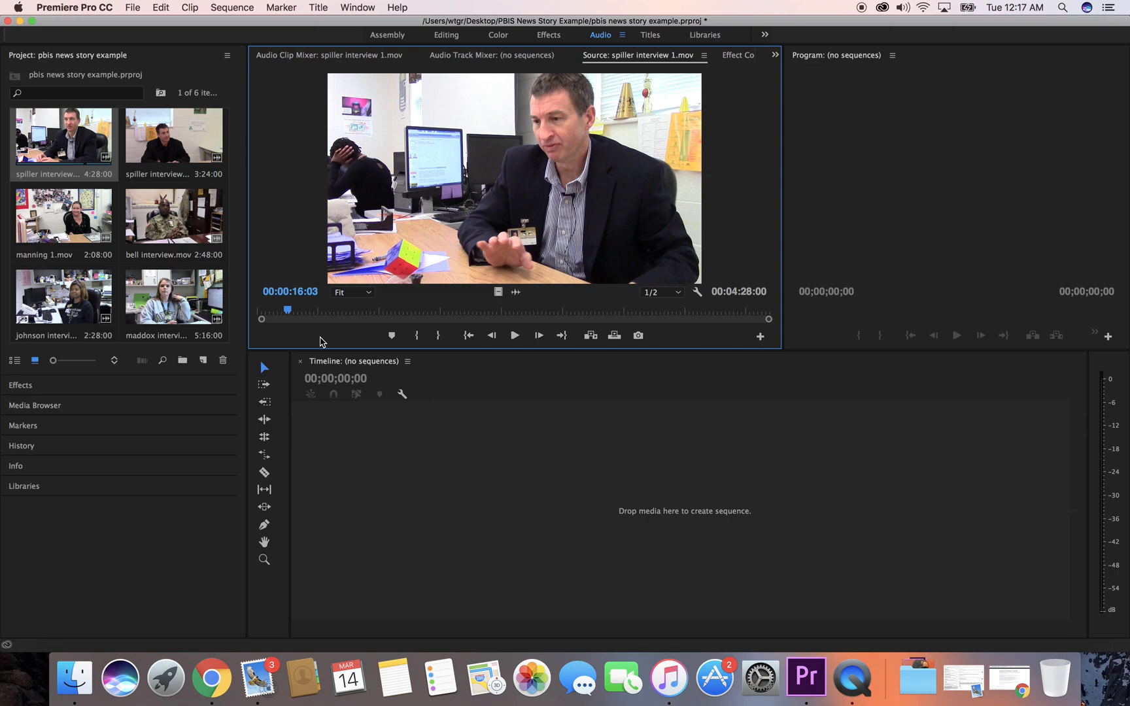
Step back frame by frame to the start of the first answer and mark the source In point at 00:00:15:05
{"action": "key", "text": "Left"}
{"action": "key", "text": "Left"}
{"action": "key", "text": "Left"}
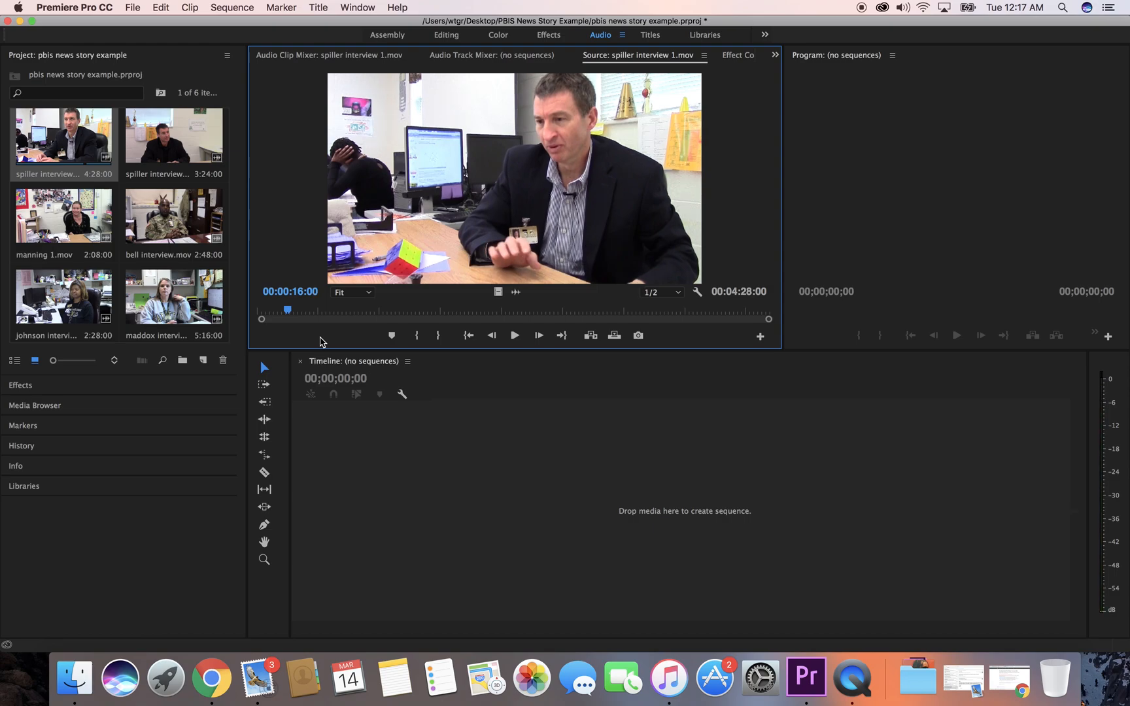
{"action": "key", "text": "Left"}
{"action": "key", "text": "Left"}
{"action": "key", "text": "Left"}
{"action": "key", "text": "Left"}
{"action": "key", "text": "Left"}
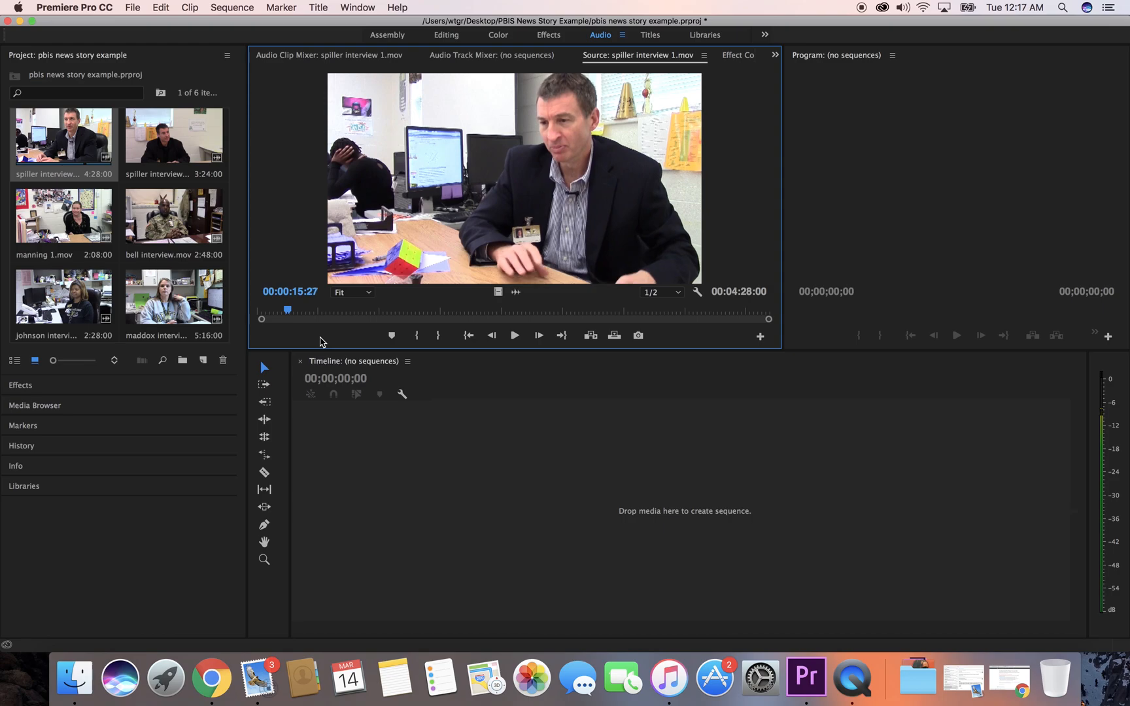
{"action": "key", "text": "Left"}
{"action": "key", "text": "Left"}
{"action": "key", "text": "Left"}
{"action": "key", "text": "Left"}
{"action": "key", "text": "Left"}
{"action": "key", "text": "Left"}
{"action": "key", "text": "Left"}
{"action": "key", "text": "Left"}
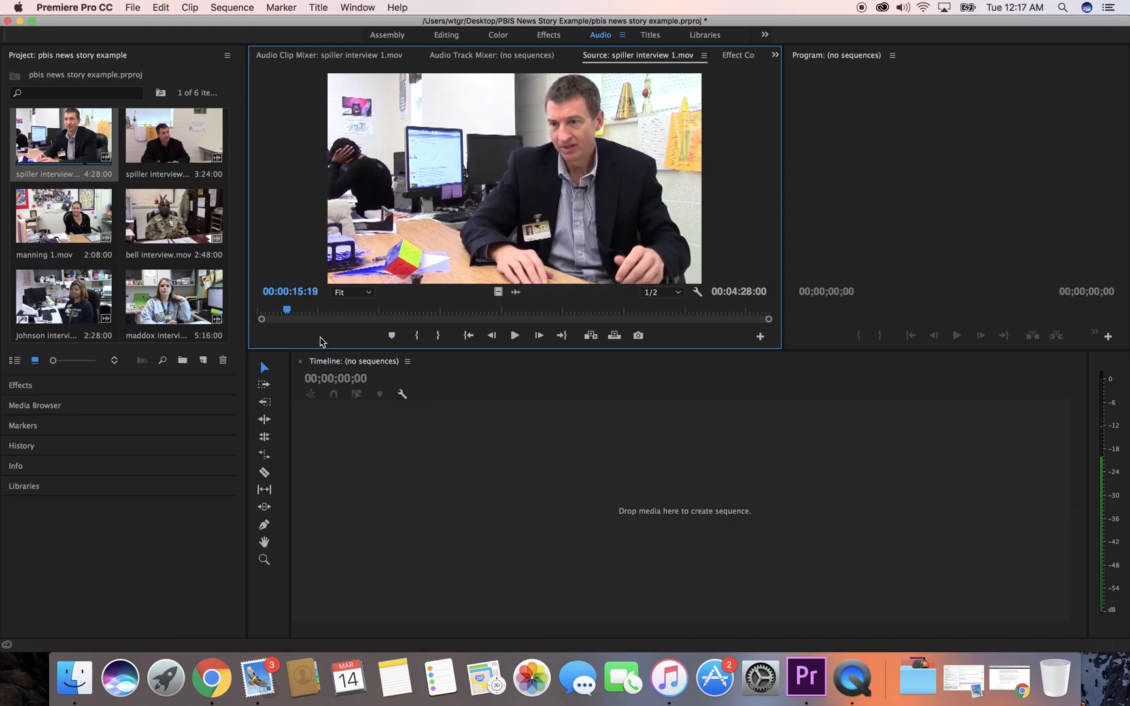
{"action": "key", "text": "Left"}
{"action": "key", "text": "Left"}
{"action": "key", "text": "Left"}
{"action": "key", "text": "Left"}
{"action": "key", "text": "Left"}
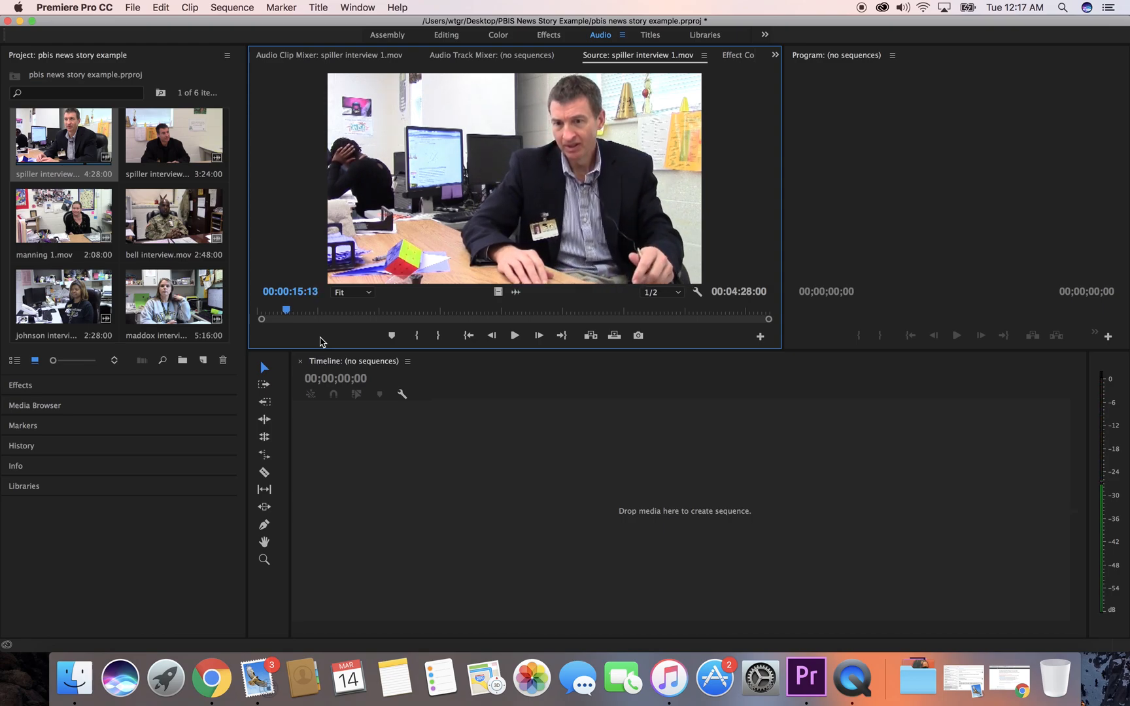
{"action": "key", "text": "Left"}
{"action": "key", "text": "Left"}
{"action": "key", "text": "Left"}
{"action": "key", "text": "Left"}
{"action": "key", "text": "Left"}
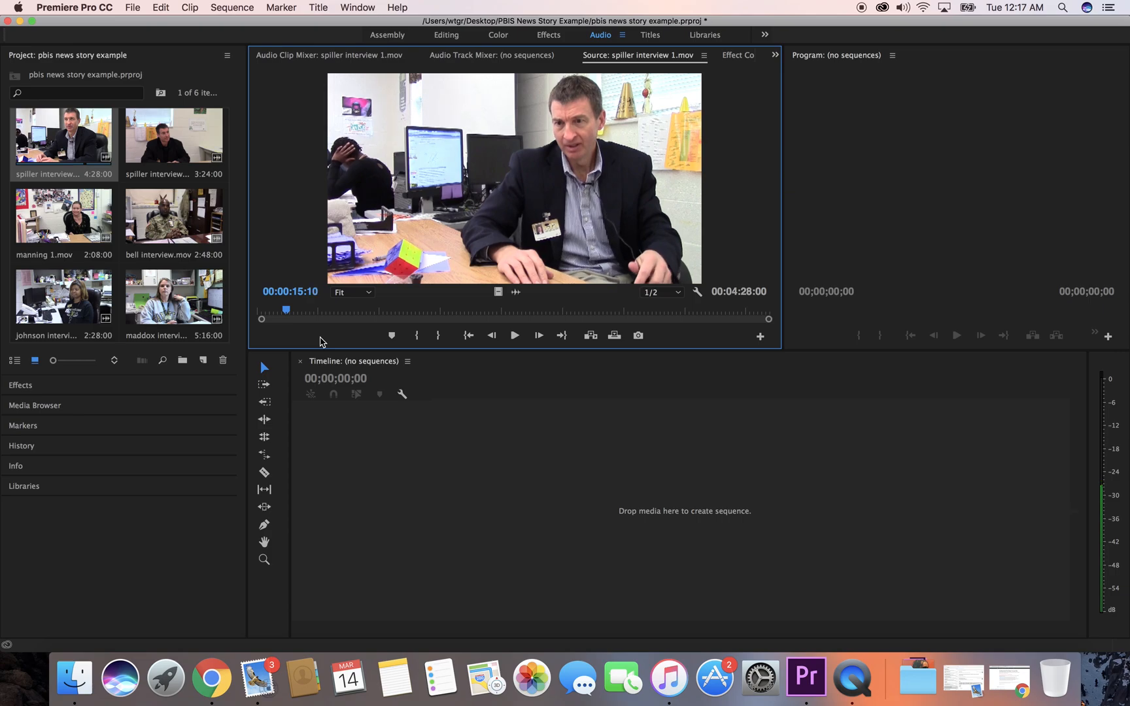
{"action": "key", "text": "space"}
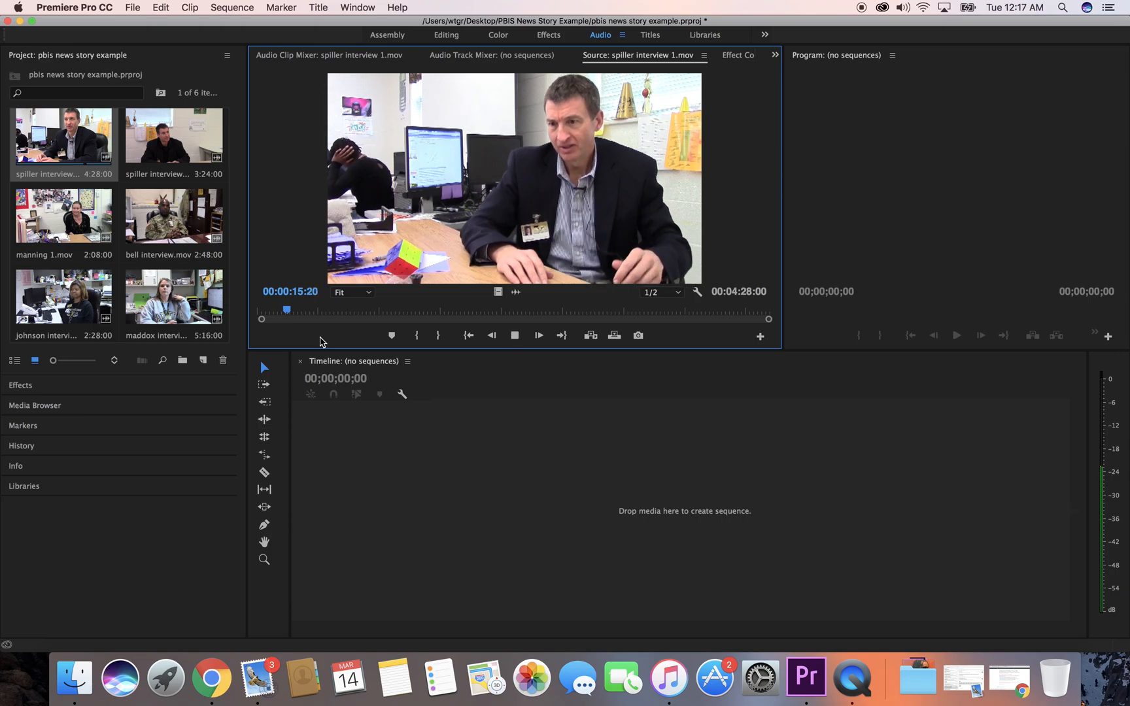
{"action": "key", "text": "space"}
{"action": "key", "text": "Left"}
{"action": "key", "text": "Left"}
{"action": "key", "text": "Left"}
{"action": "key", "text": "Left"}
{"action": "key", "text": "Left"}
{"action": "key", "text": "Left"}
{"action": "key", "text": "Left"}
{"action": "key", "text": "Left"}
{"action": "key", "text": "Left"}
{"action": "key", "text": "Left"}
{"action": "key", "text": "Left"}
{"action": "key", "text": "Left"}
{"action": "key", "text": "Left"}
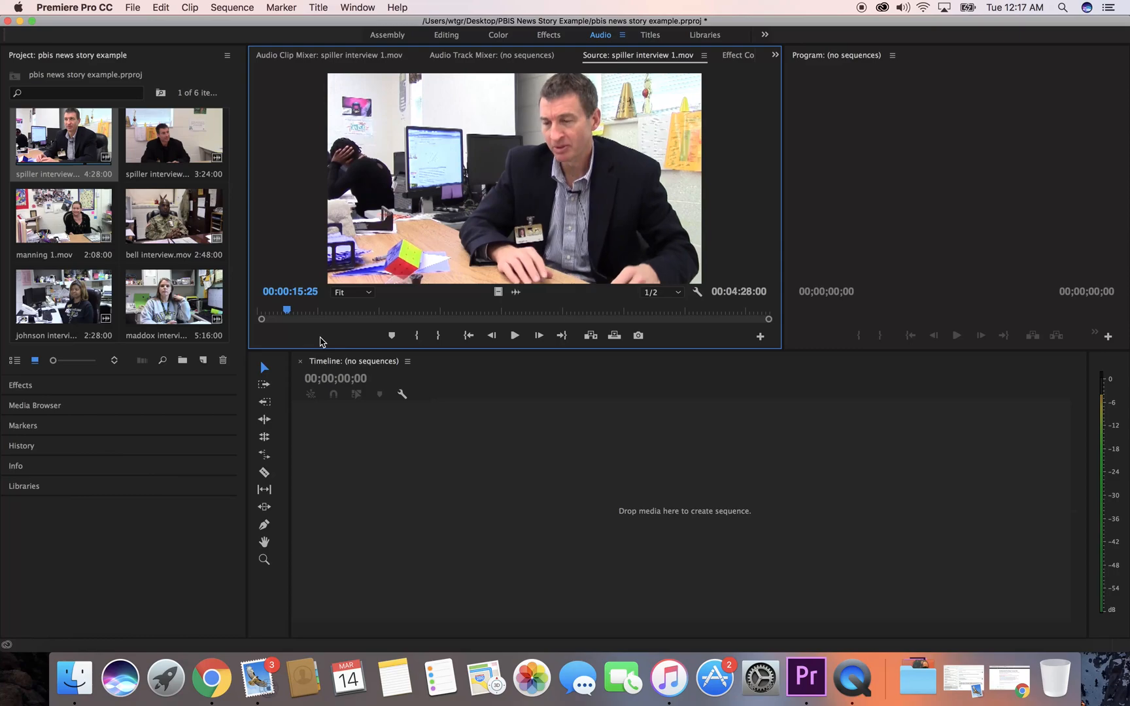
{"action": "key", "text": "Left"}
{"action": "key", "text": "Left"}
{"action": "key", "text": "Left"}
{"action": "key", "text": "Left"}
{"action": "key", "text": "Left"}
{"action": "key", "text": "Left"}
{"action": "key", "text": "Left"}
{"action": "key", "text": "Left"}
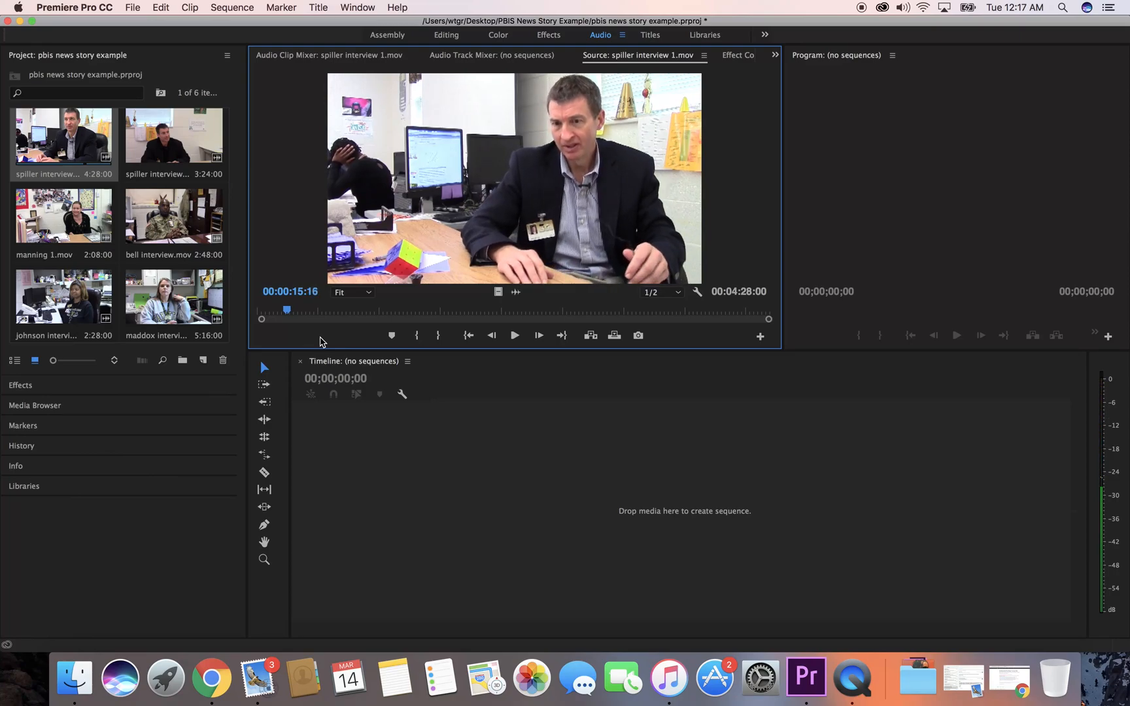
{"action": "key", "text": "Left"}
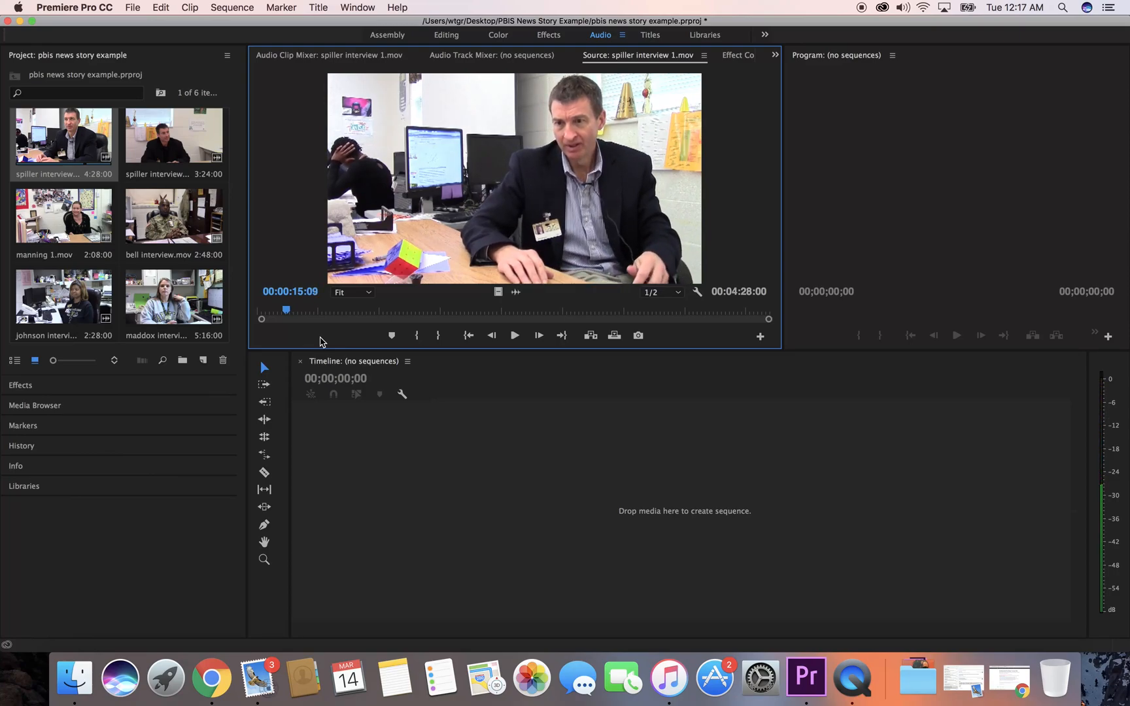
{"action": "key", "text": "Left"}
{"action": "key", "text": "Left"}
{"action": "key", "text": "Left"}
{"action": "key", "text": "Left"}
{"action": "key", "text": "Left"}
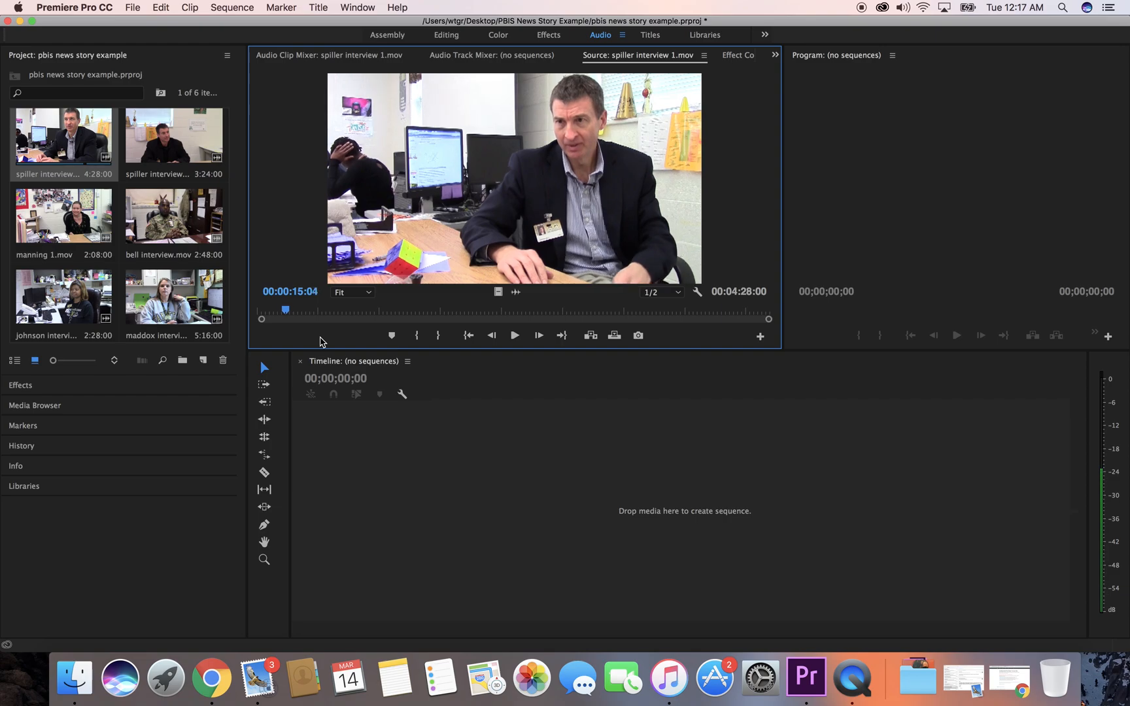
{"action": "key", "text": "Right"}
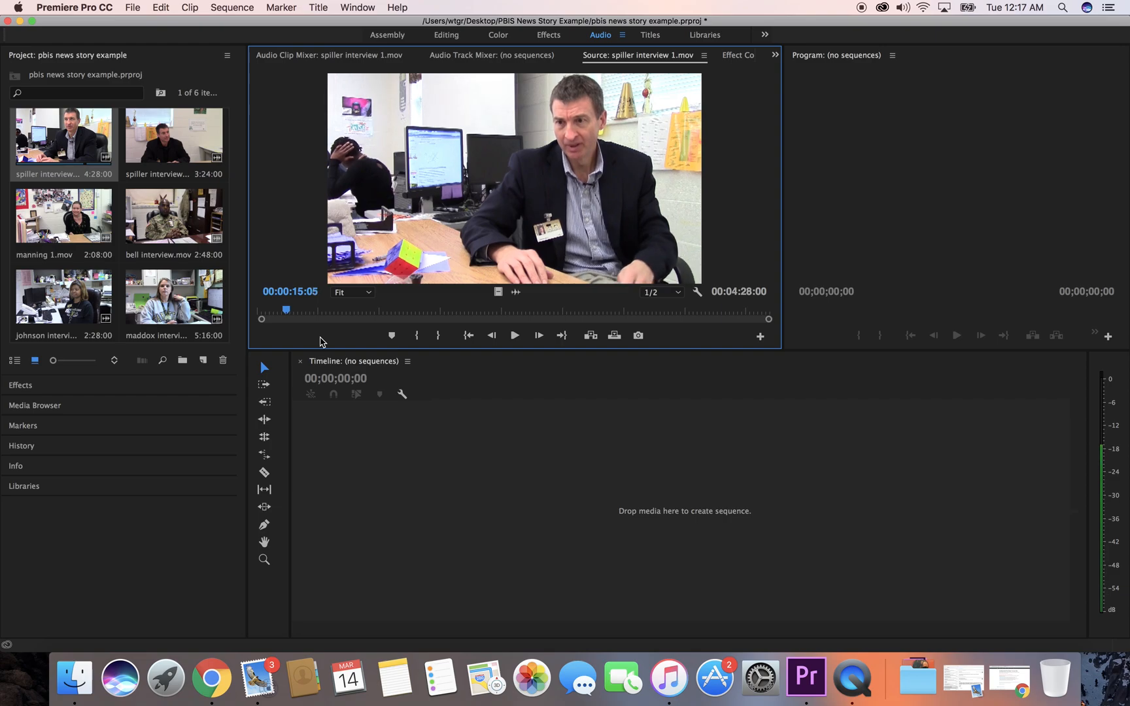
{"action": "left_click", "coordinate": [416, 336]}
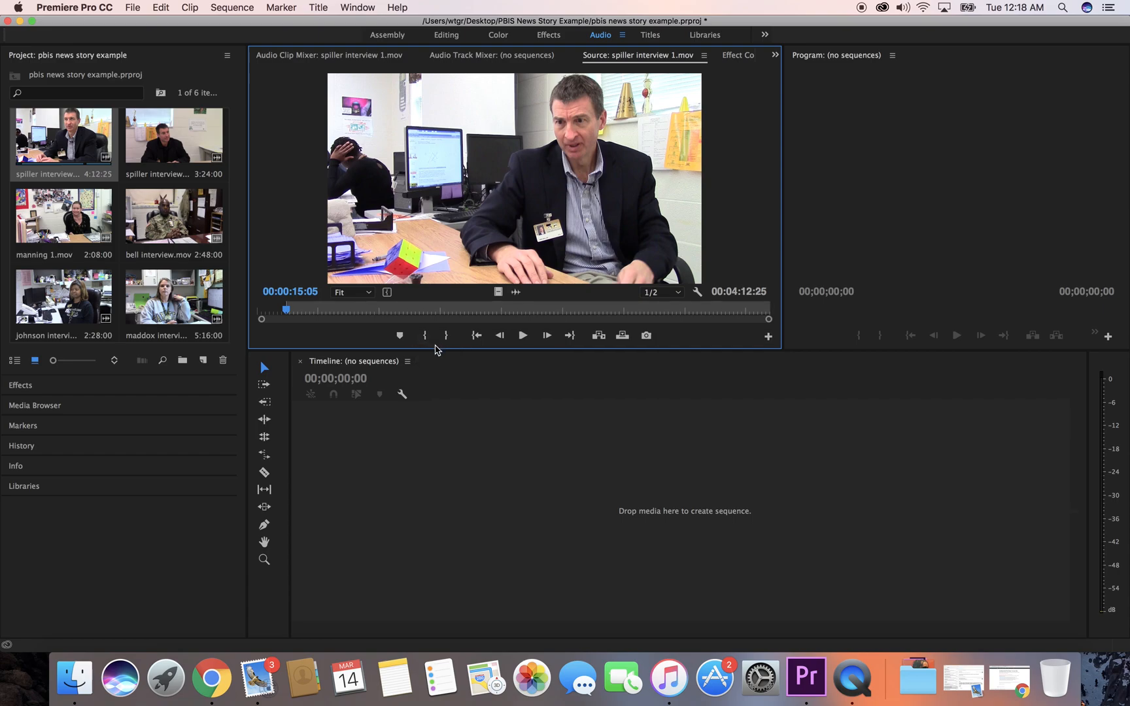
Play the interview through the end of the first answer and mark the source Out point at 00:01:06:16
{"action": "key", "text": "space"}
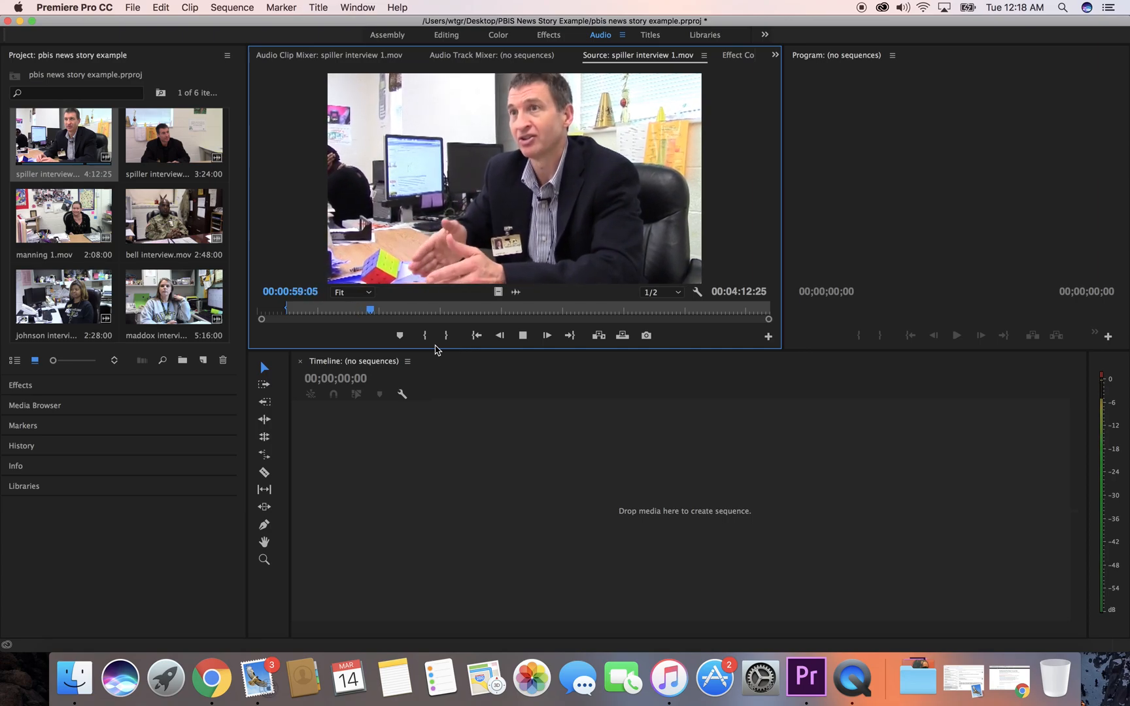
{"action": "key", "text": "space"}
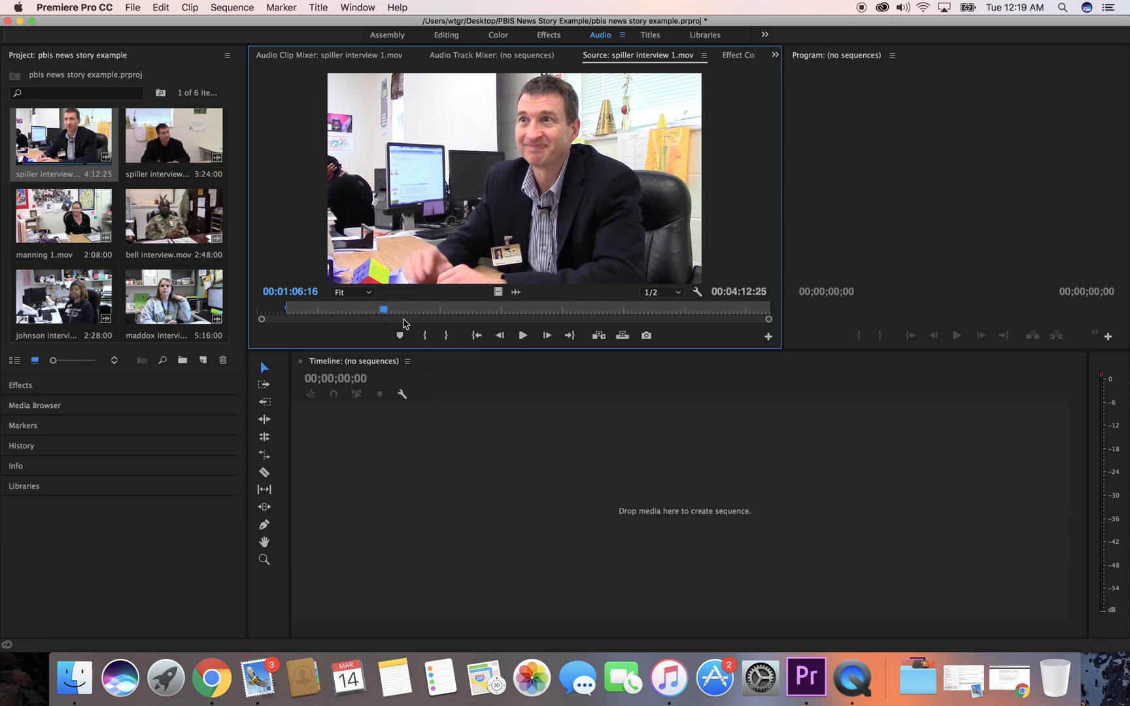
{"action": "left_click", "coordinate": [446, 338]}
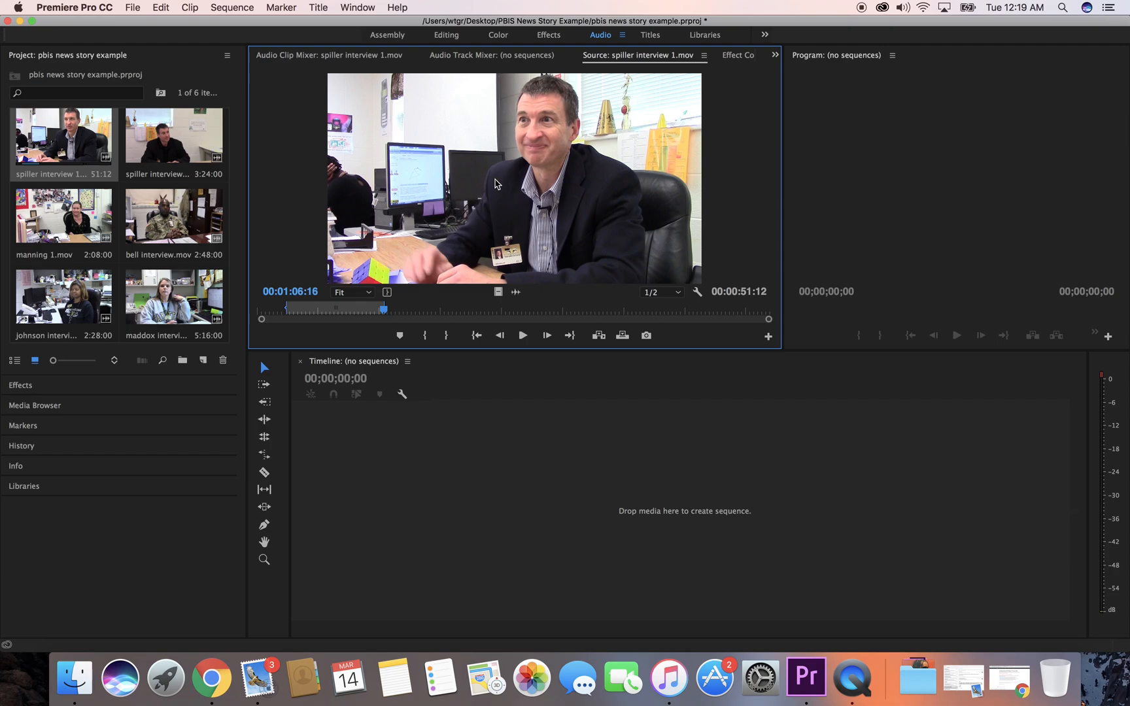
Create a sequence from the marked source section in the empty timeline and briefly play its opening
{"action": "left_click_drag", "start_coordinate": [464, 257], "coordinate": [323, 466]}
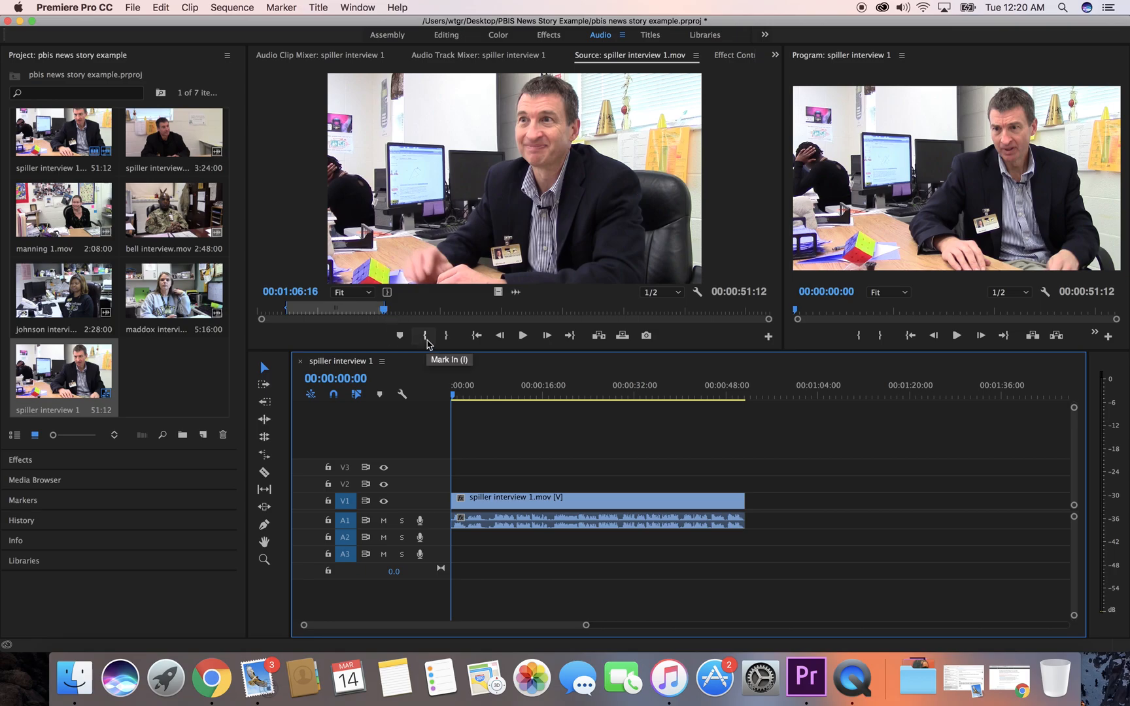
{"action": "key", "text": "space"}
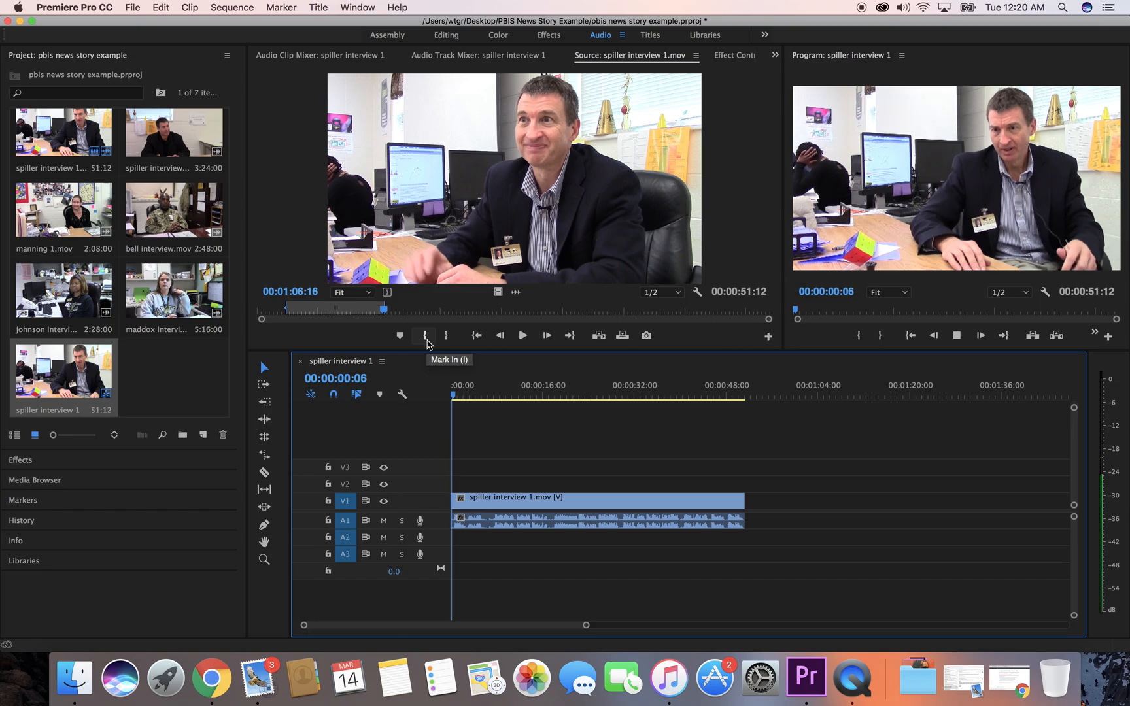
{"action": "key", "text": "space"}
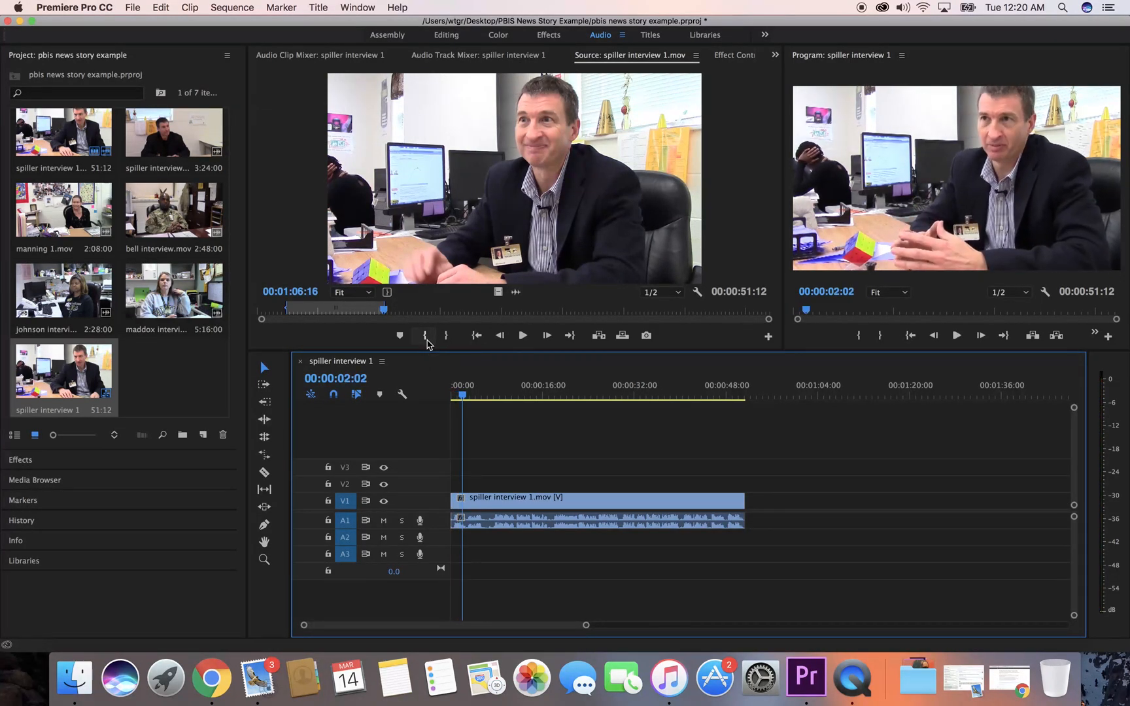
Continue playing the source interview to the next answer and mark a new In point at 00:01:13:16
{"action": "left_click", "coordinate": [419, 207]}
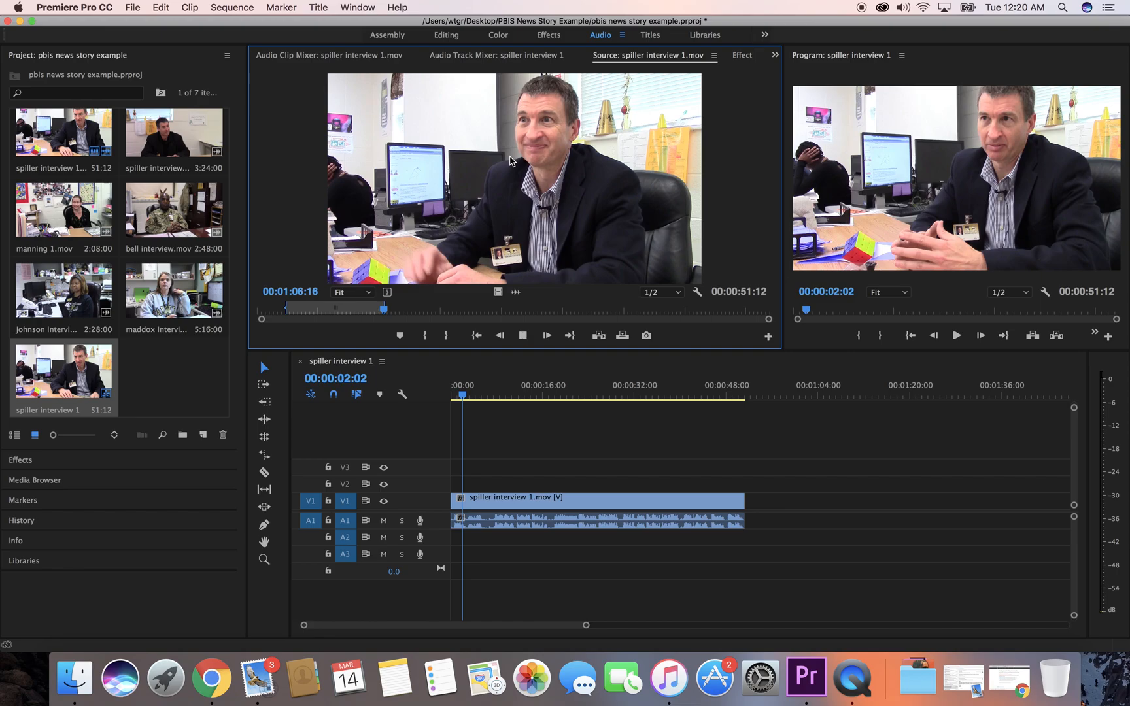
{"action": "key", "text": "space"}
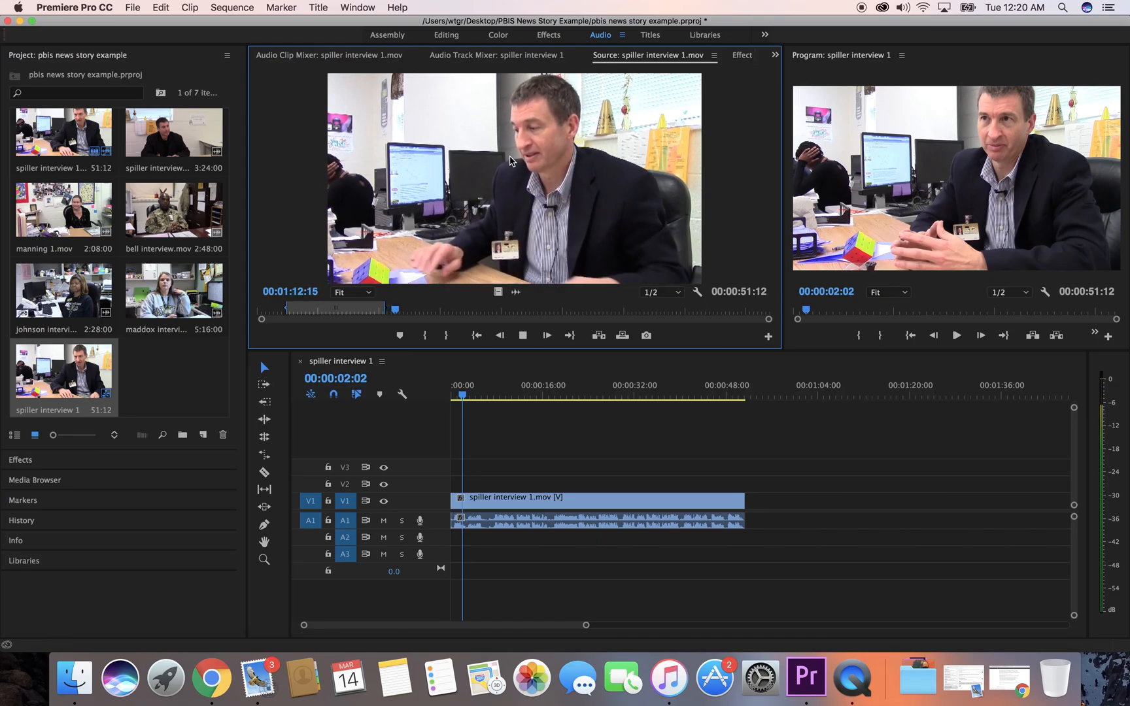
{"action": "key", "text": "space"}
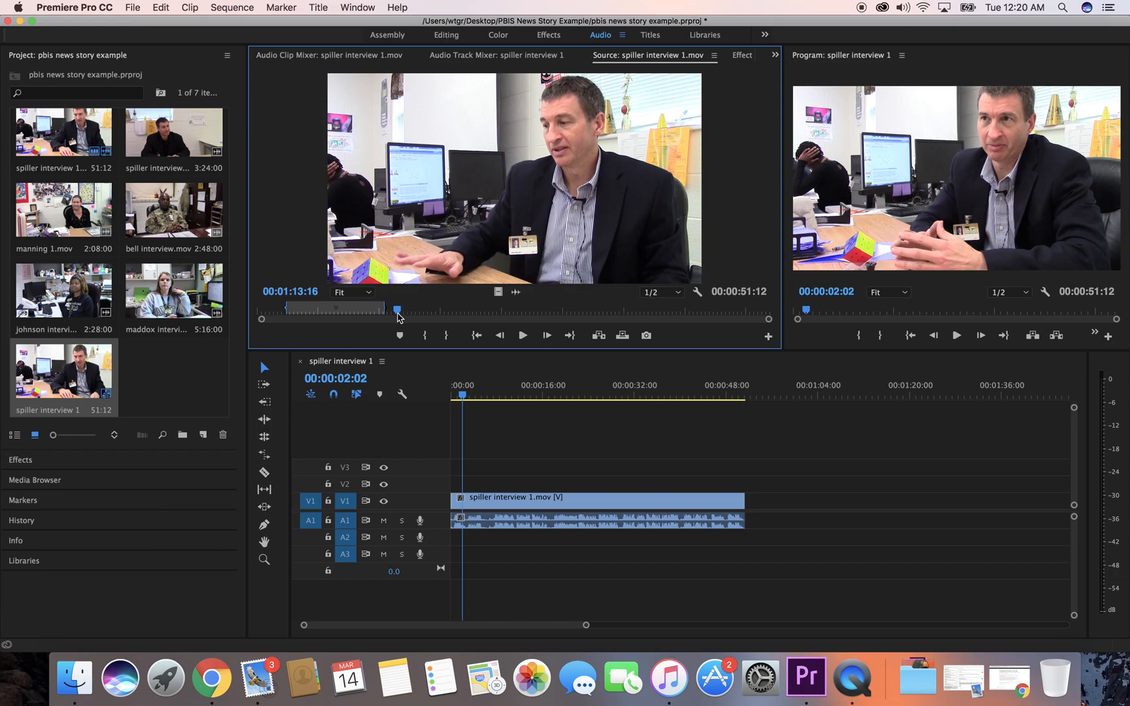
{"action": "left_click", "coordinate": [424, 337]}
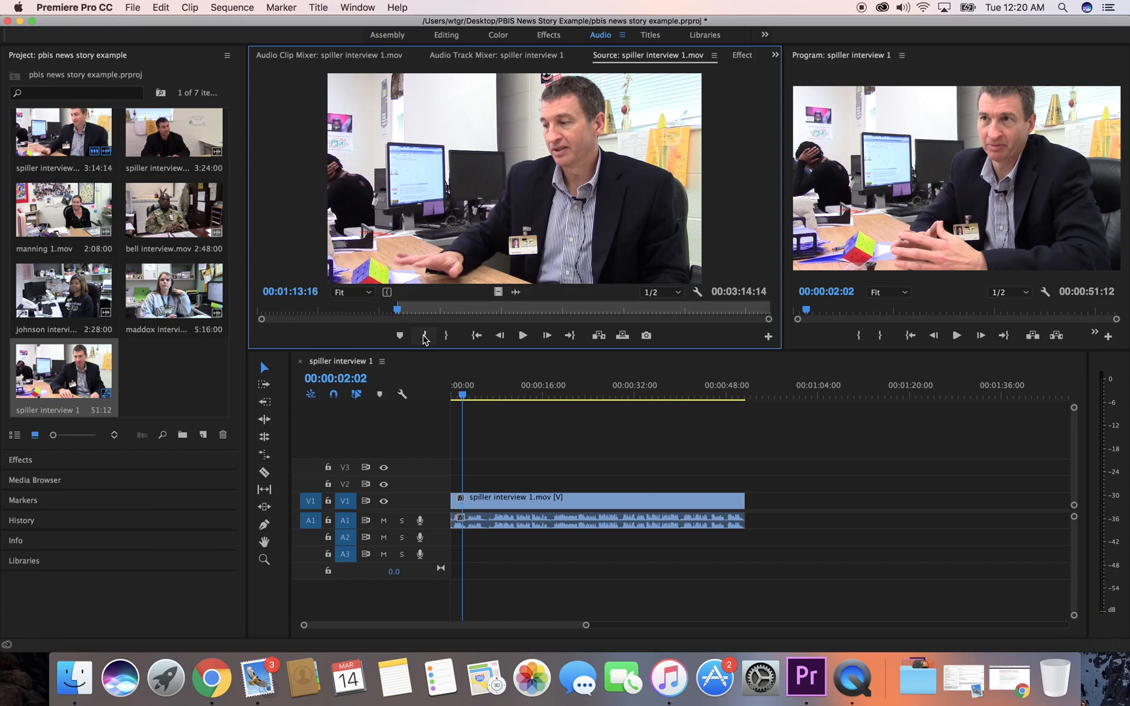
Play the source interview to the end of the second answer and mark the Out point at 00:01:44:05
{"action": "key", "text": "space"}
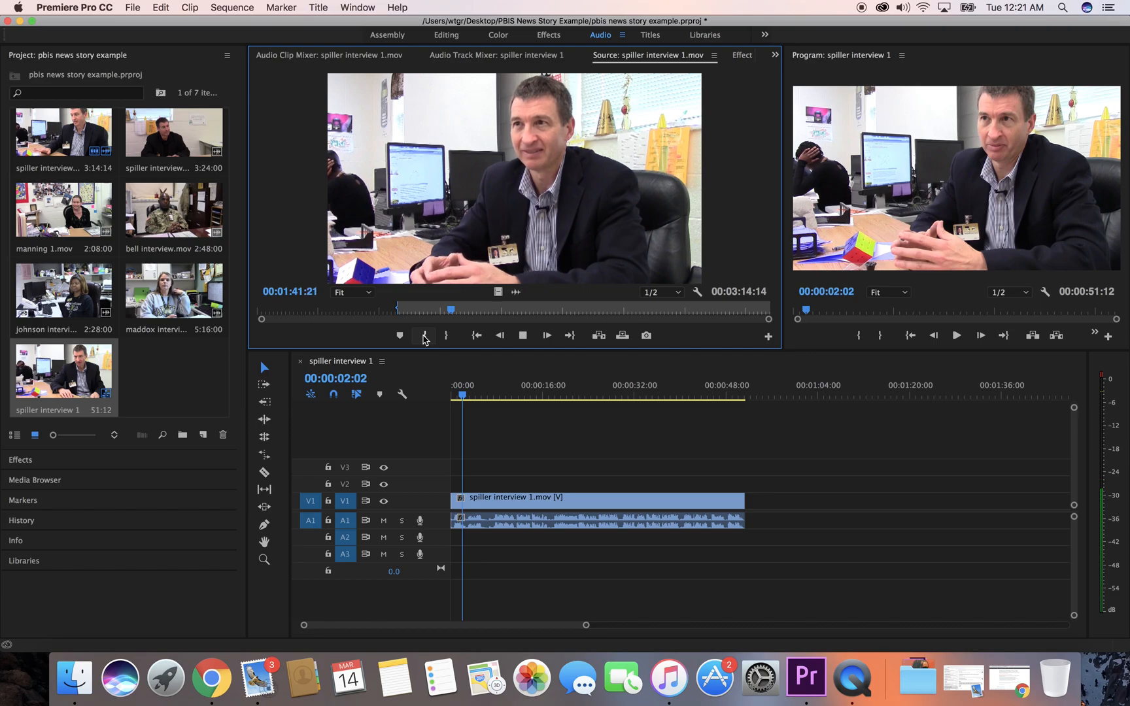
{"action": "key", "text": "space"}
{"action": "key", "text": "space"}
{"action": "key", "text": "space"}
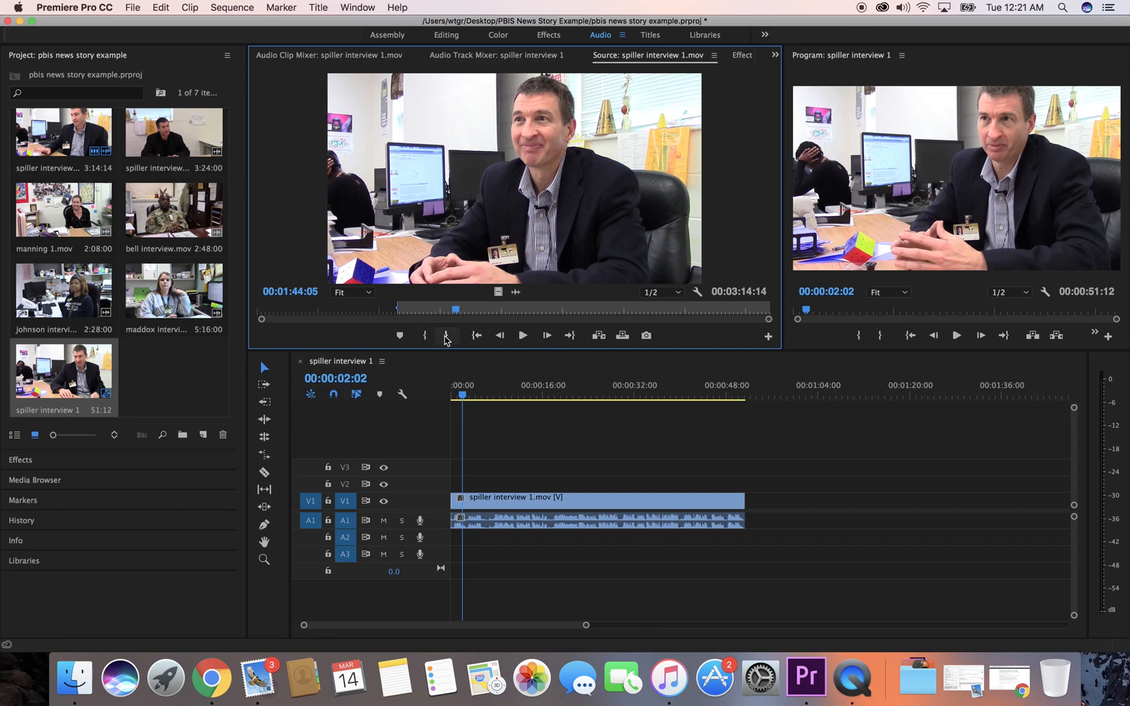
{"action": "left_click", "coordinate": [445, 336]}
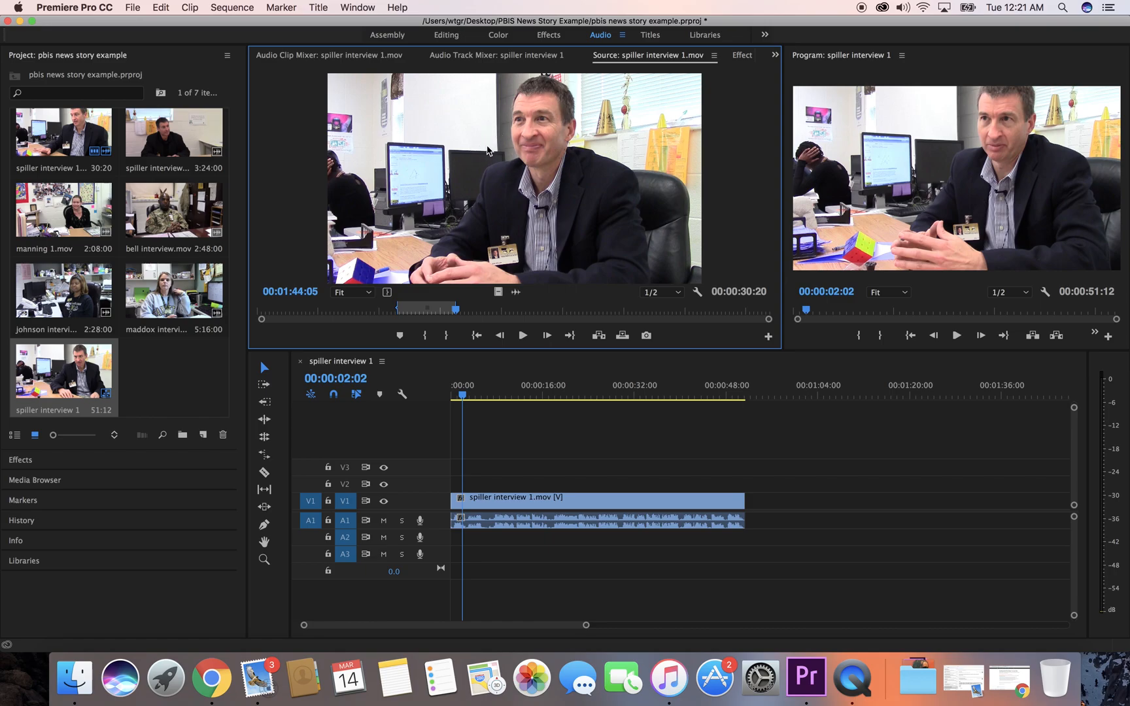
Append the second marked section directly after the first clip on V1 and A1, and play across the cut between them
{"action": "left_click_drag", "start_coordinate": [496, 155], "coordinate": [752, 517]}
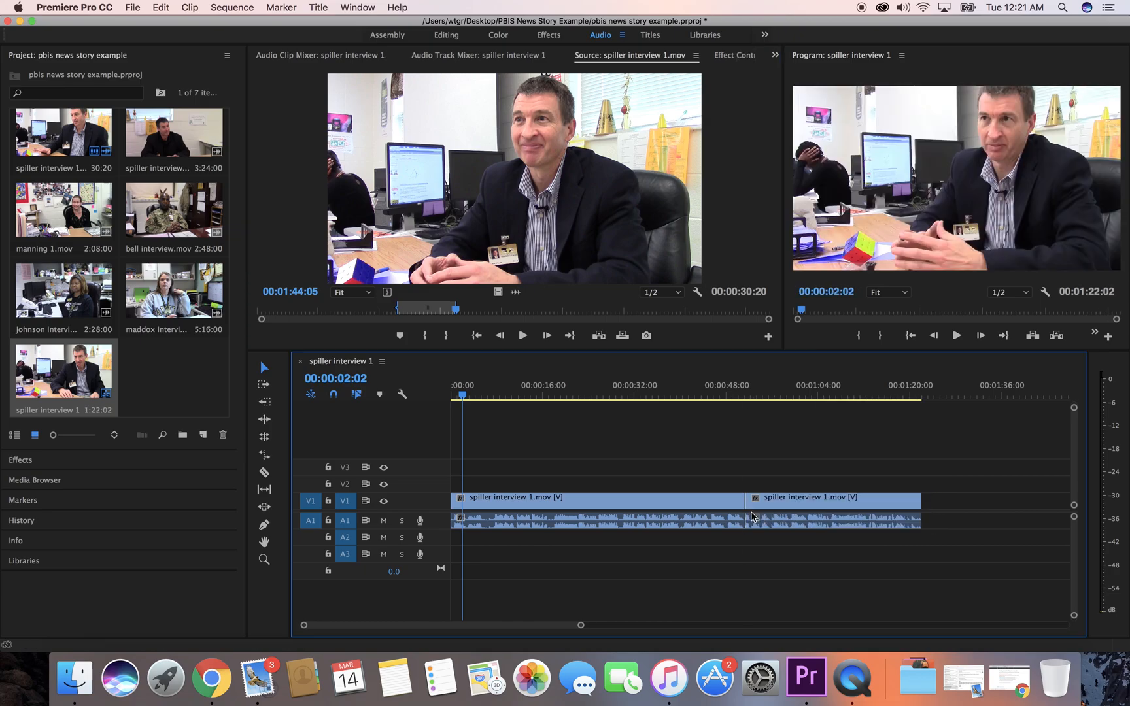
{"action": "left_click", "coordinate": [722, 386]}
{"action": "key", "text": "space"}
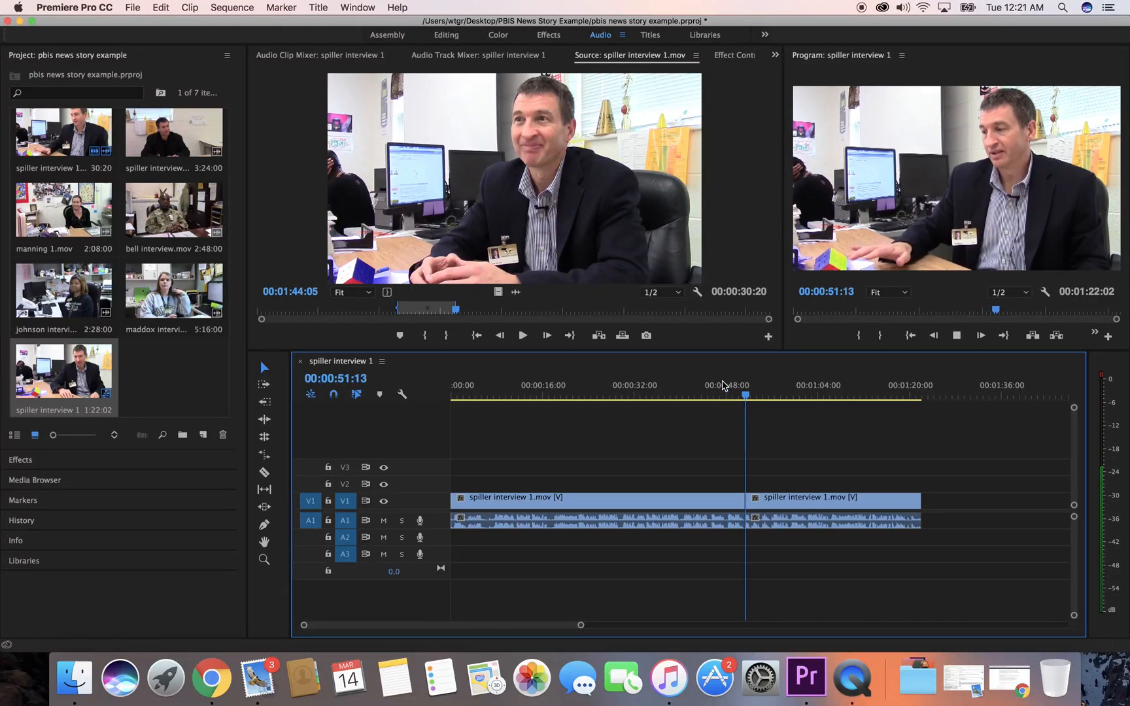
{"action": "key", "text": "space"}
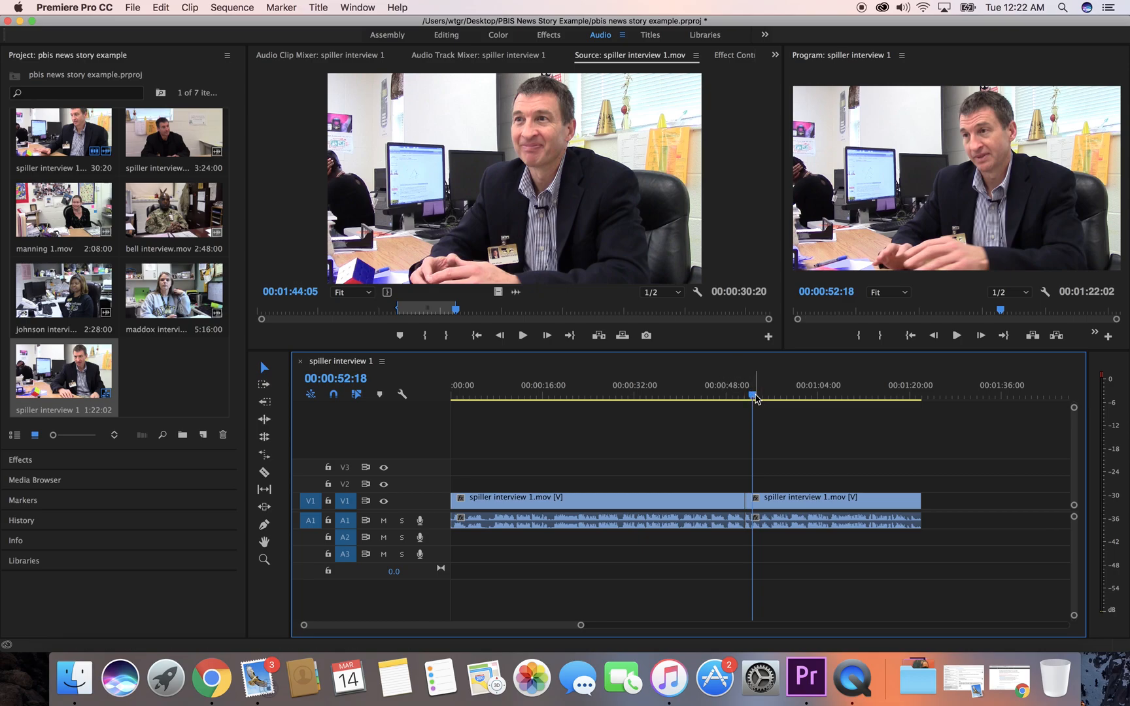
{"action": "left_click_drag", "start_coordinate": [753, 400], "coordinate": [761, 402]}
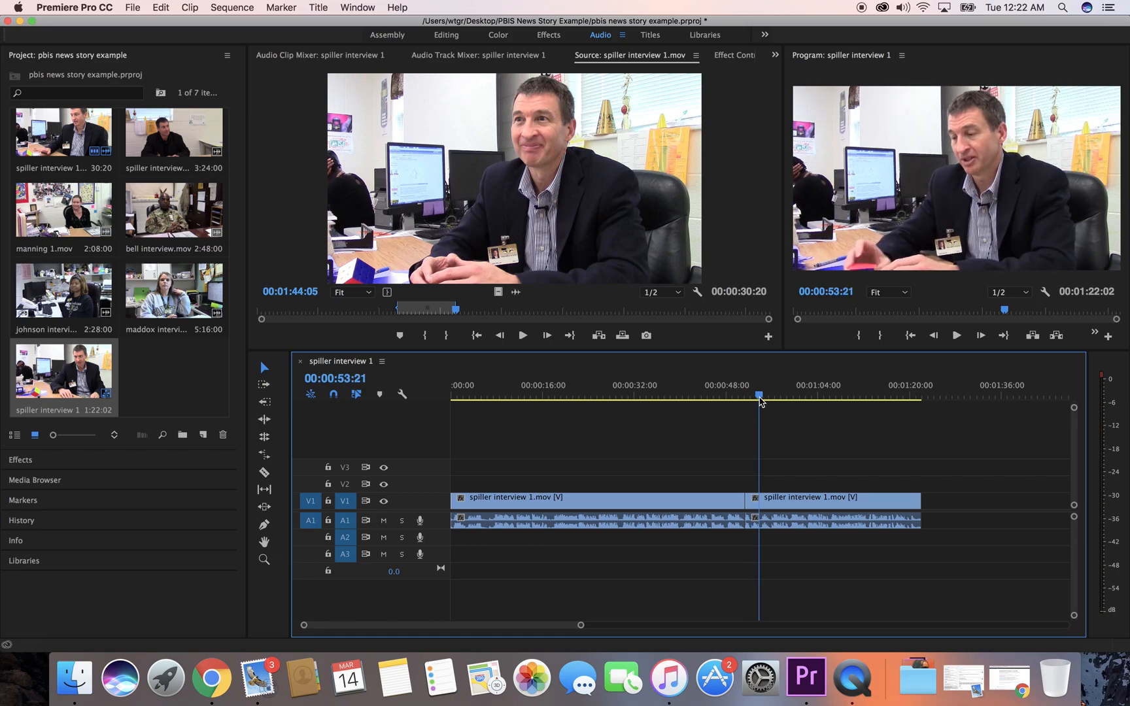